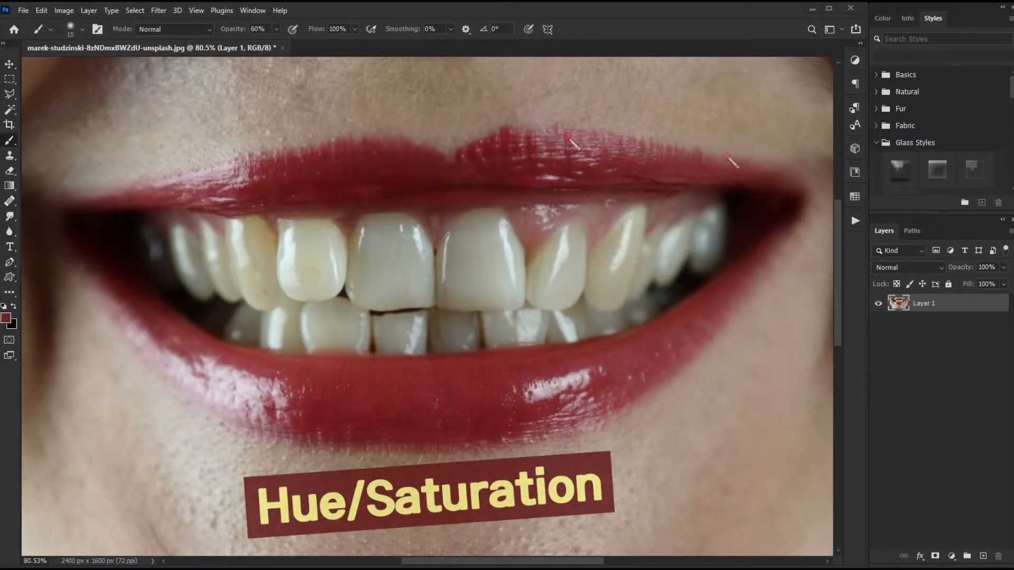
mouse_move(201, 472)
mouse_down()
mouse_move(550, 467)
mouse_move(204, 475)
mouse_move(225, 539)
mouse_up()
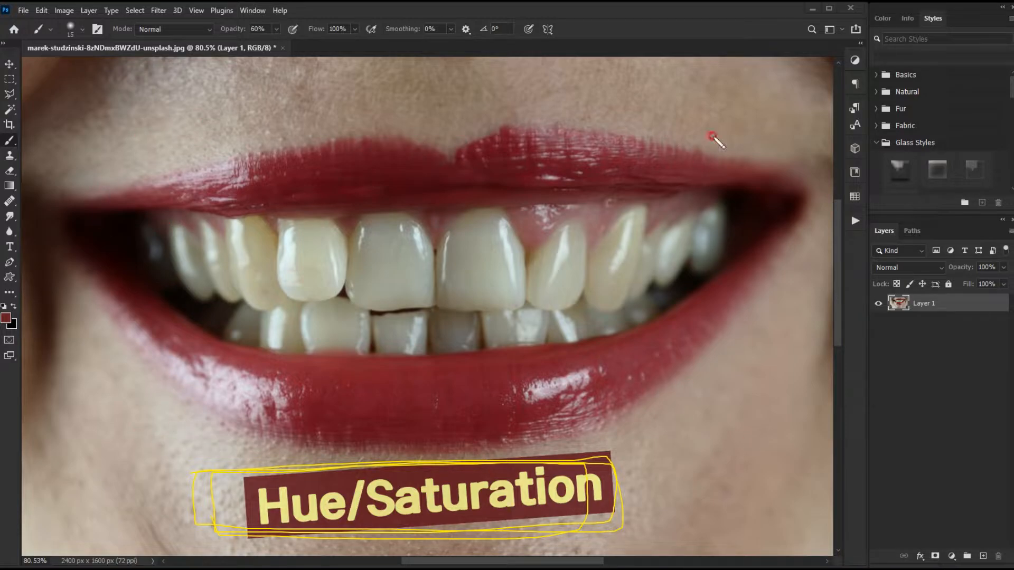
mouse_move(864, 452)
mouse_down()
mouse_move(1008, 477)
mouse_move(994, 458)
mouse_up()
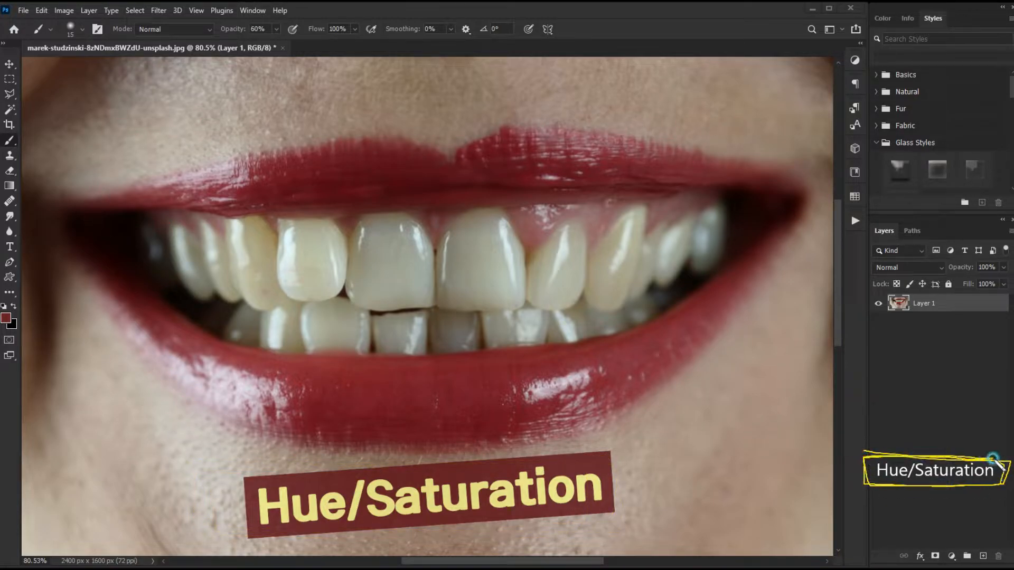
drag(945, 489, 952, 567)
key(Escape)
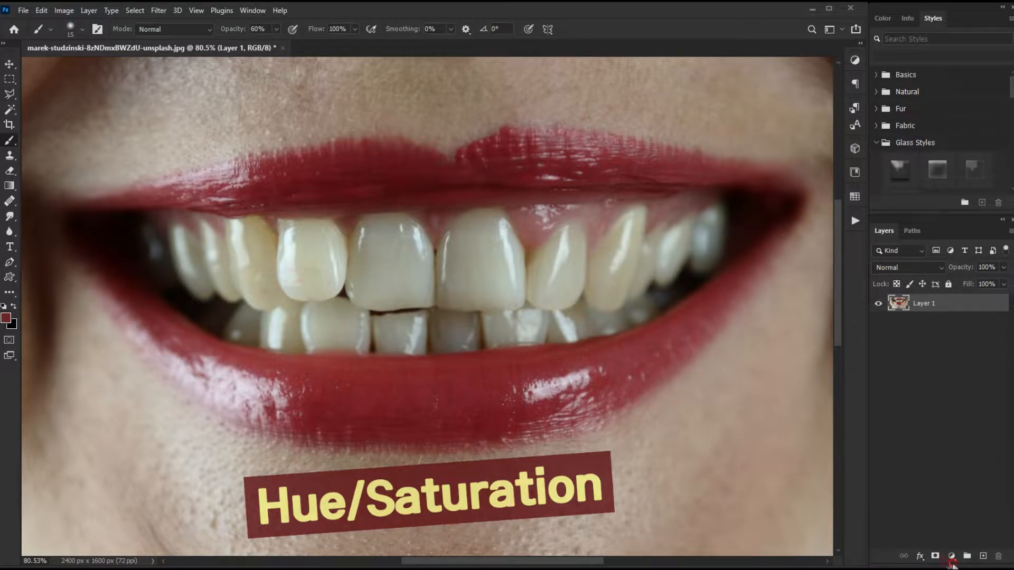
- Add a Hue/Saturation adjustment layer and set the Yellows saturation to -74 and lightness to +64
click(949, 558)
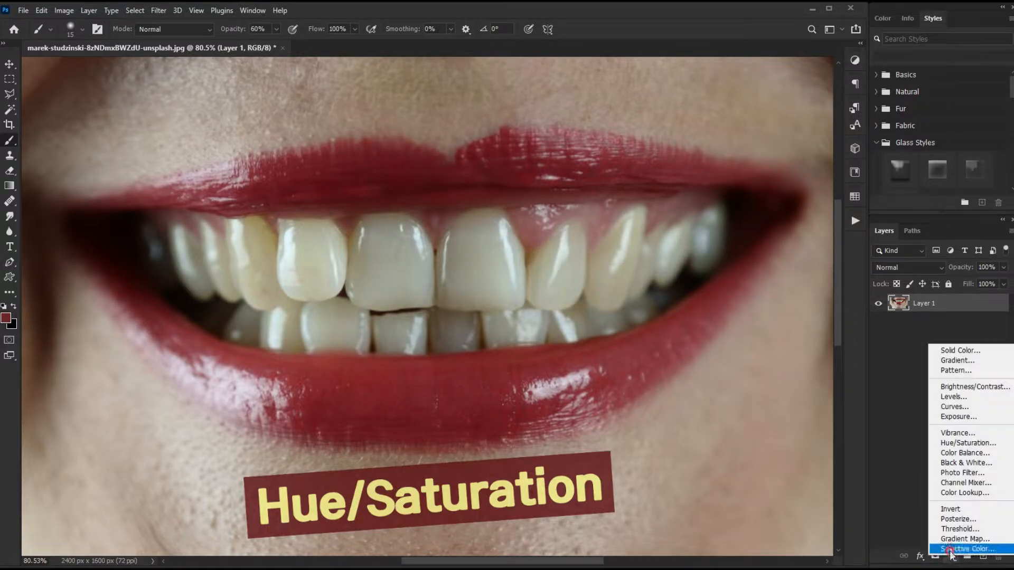
click(971, 443)
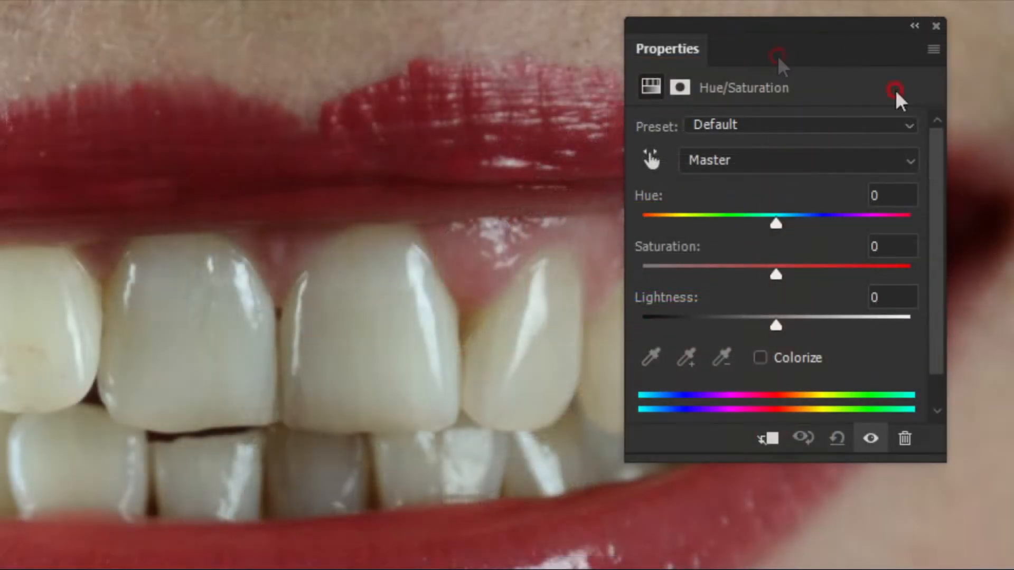
click(721, 161)
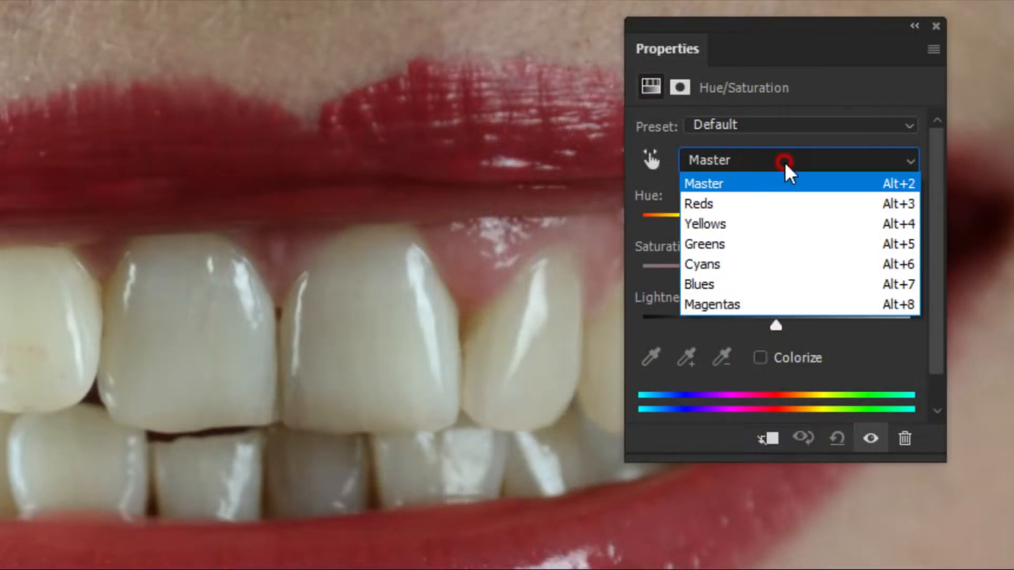
click(785, 225)
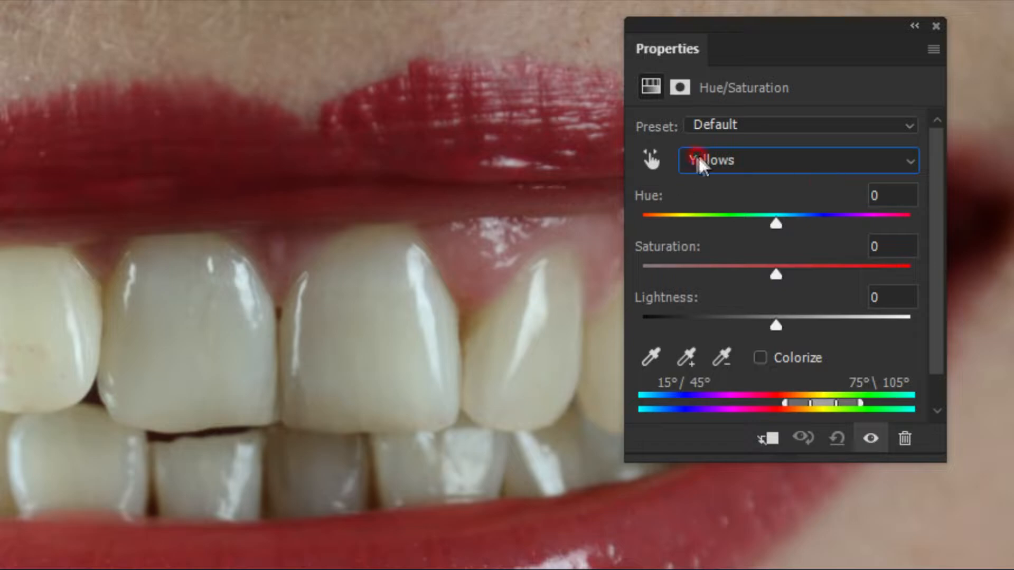
drag(776, 275, 679, 272)
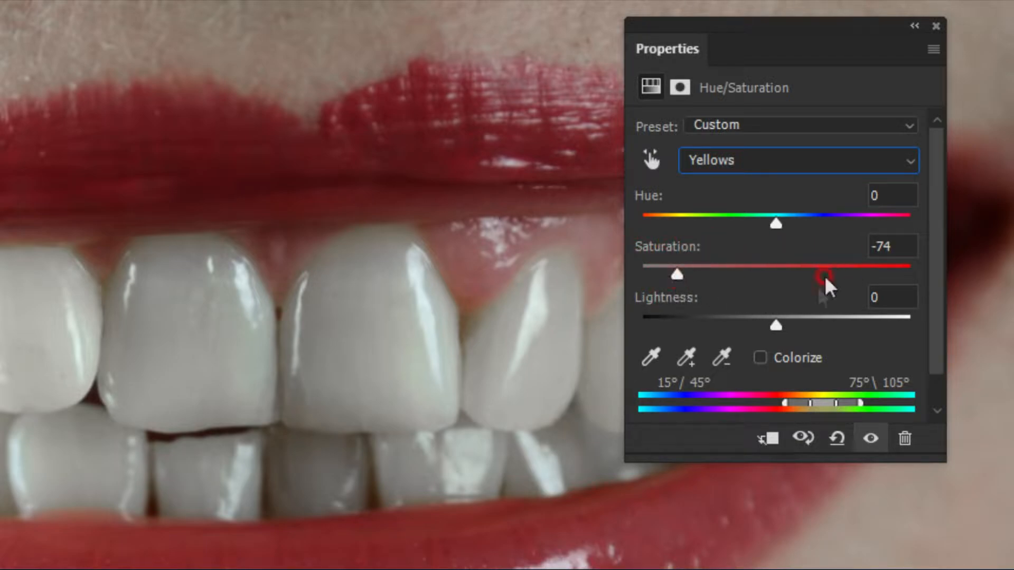
drag(776, 324, 863, 328)
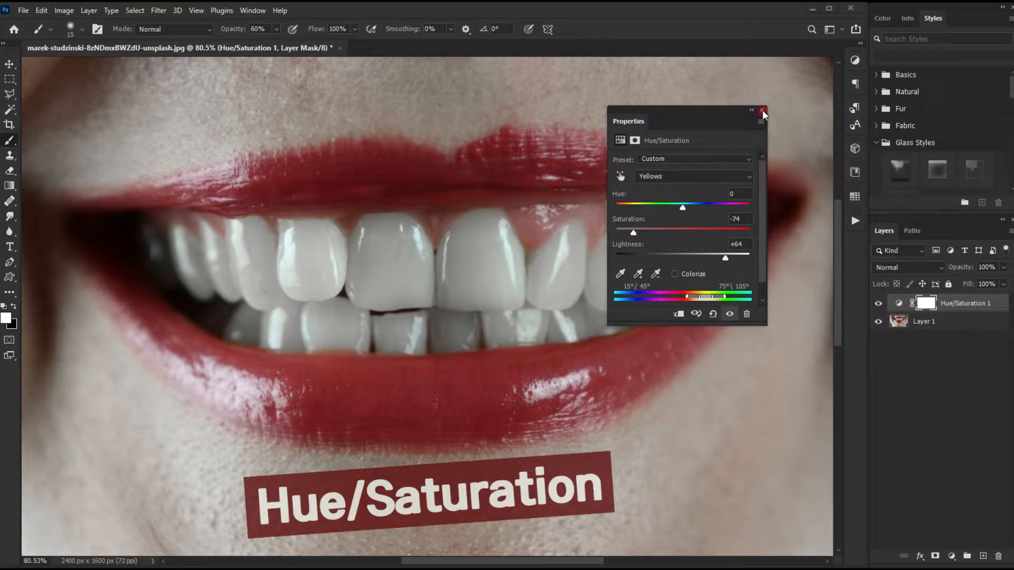
click(763, 112)
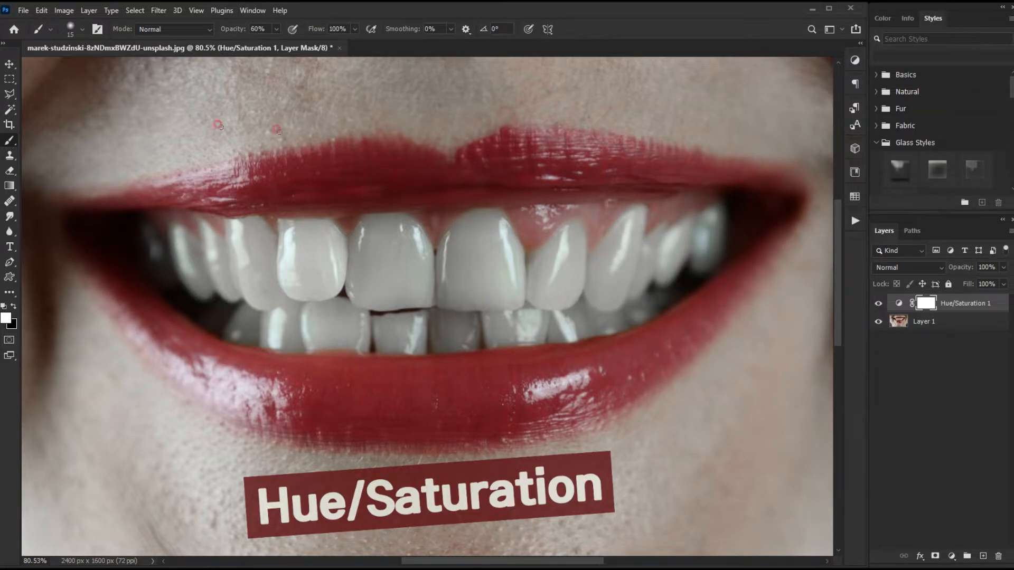
- Fill the Hue/Saturation layer mask with black and paint white over the teeth with a 30-pixel brush at 60% opacity
key(v)
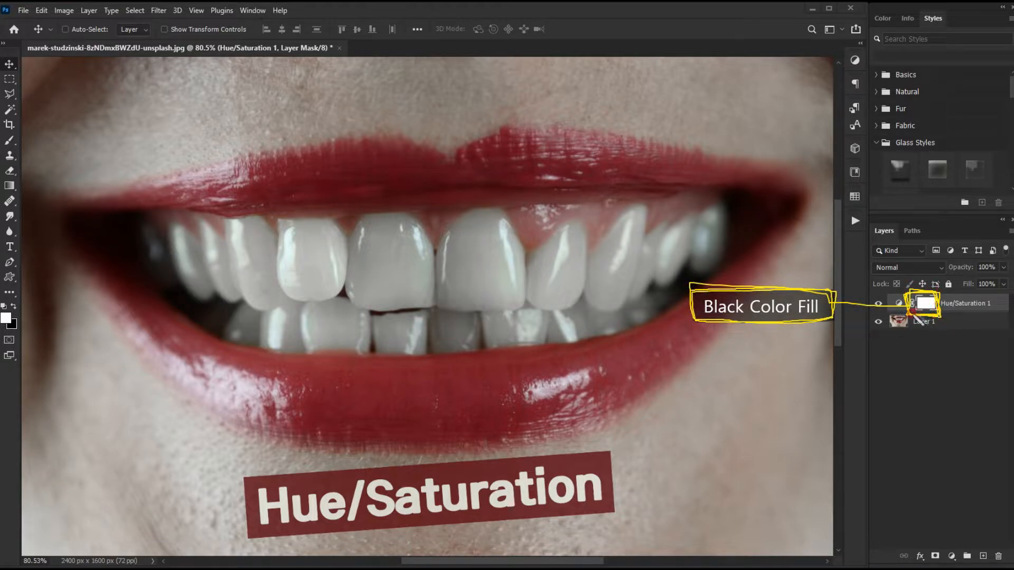
key(ctrl+BackSpace)
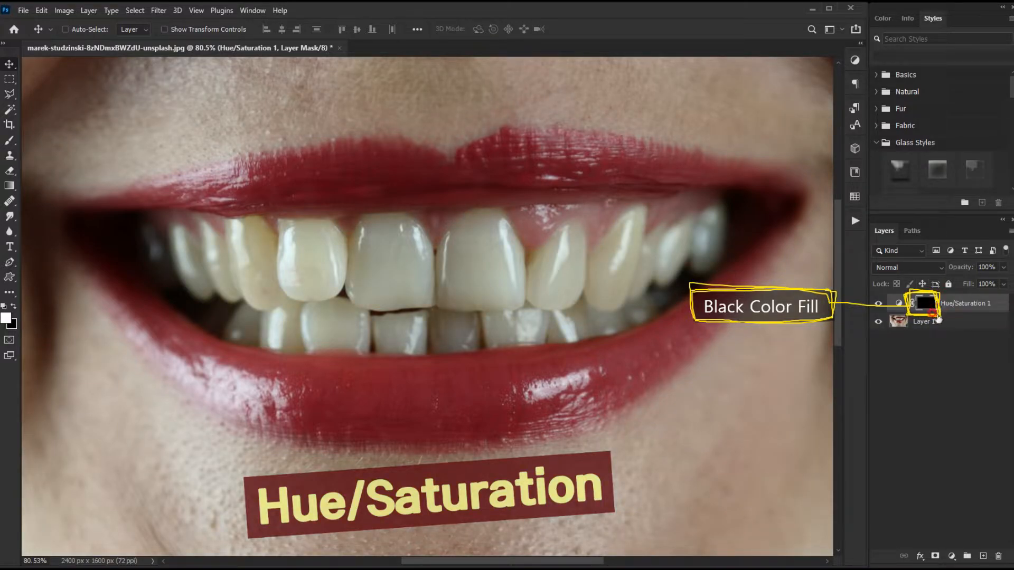
click(9, 141)
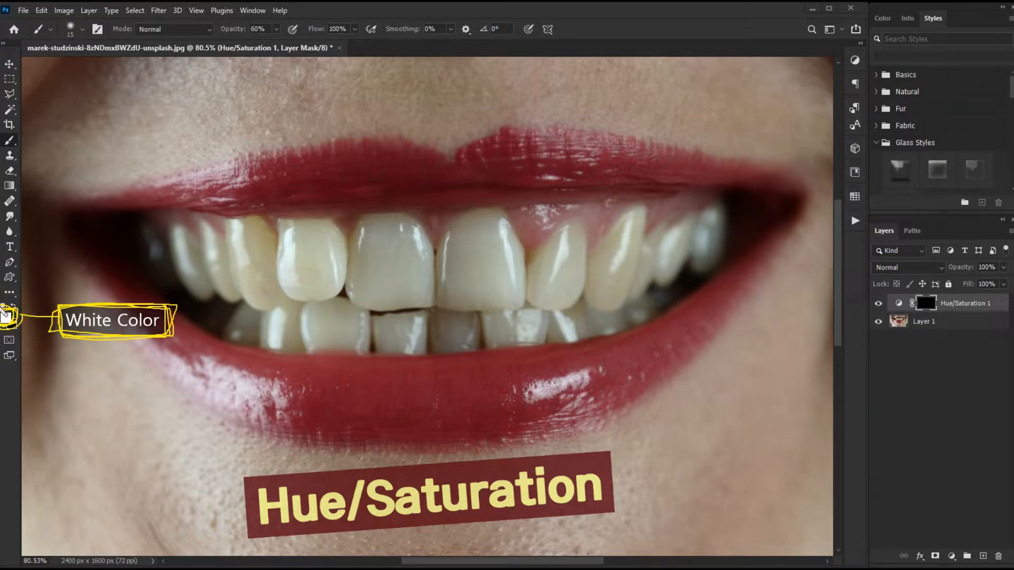
key(bracketright)
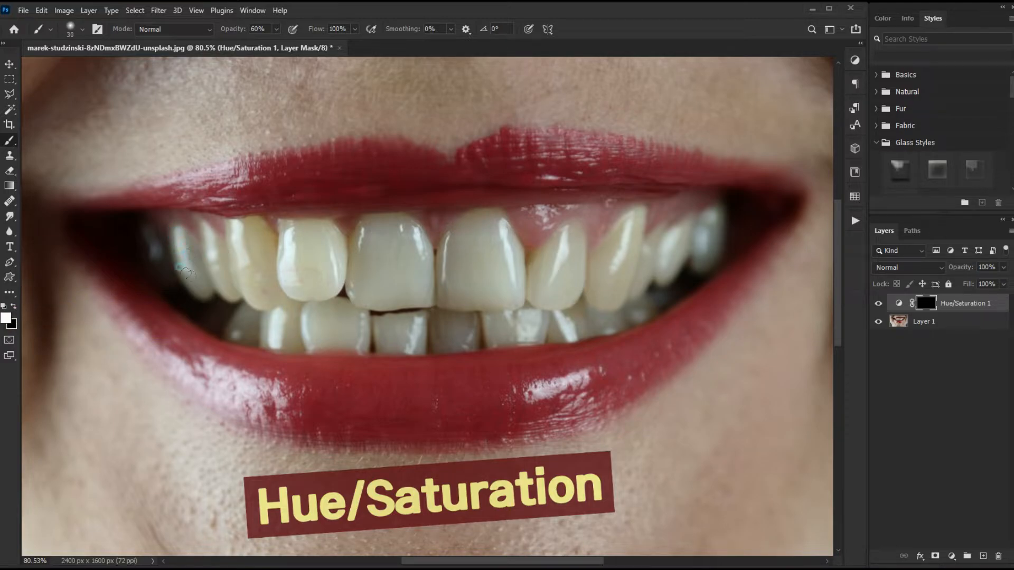
drag(258, 247, 313, 278)
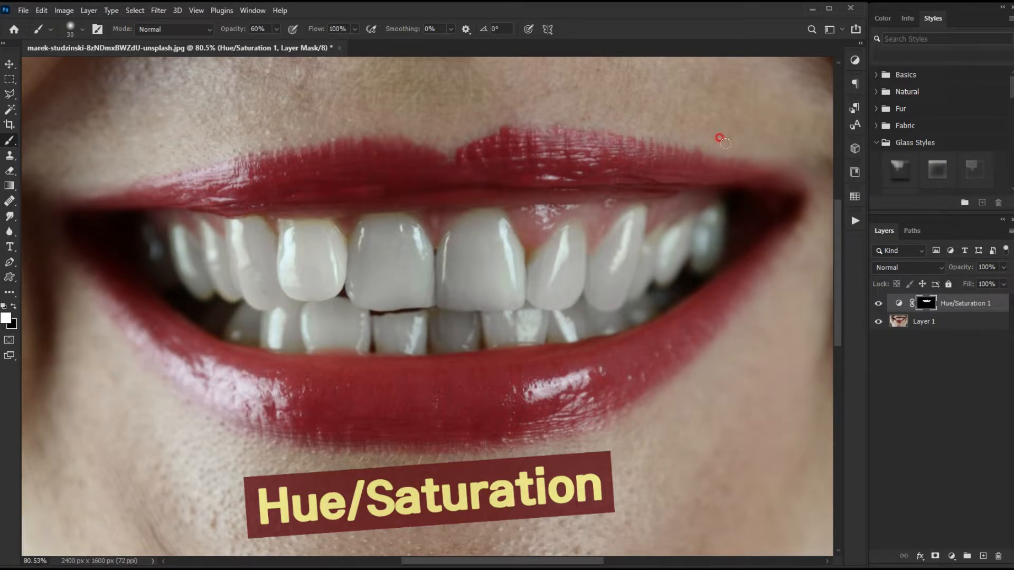
- Compare the teeth before and after by toggling the visibility of the Hue/Saturation adjustment layer
click(878, 303)
click(878, 303)
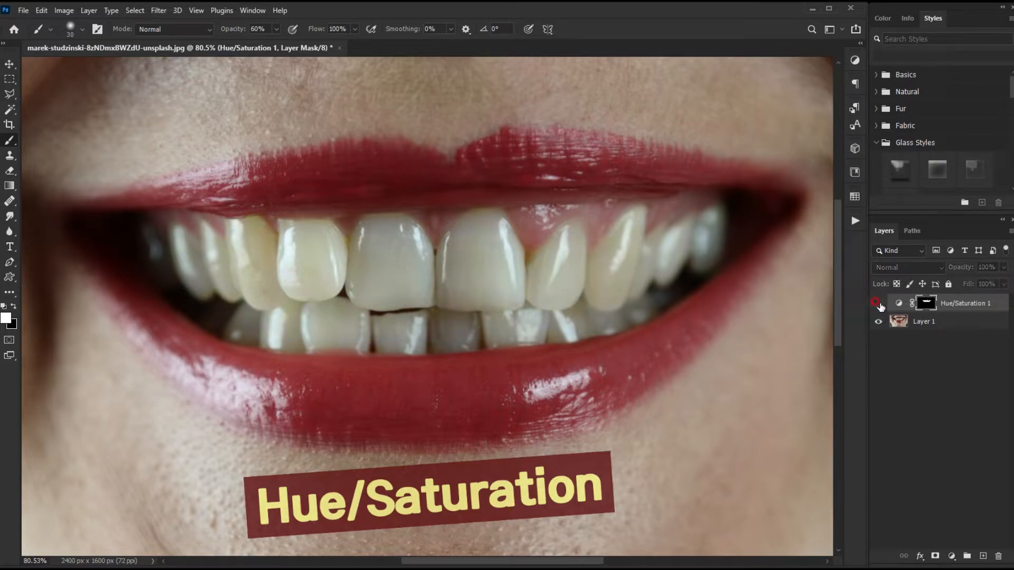
click(878, 303)
click(878, 303)
click(879, 303)
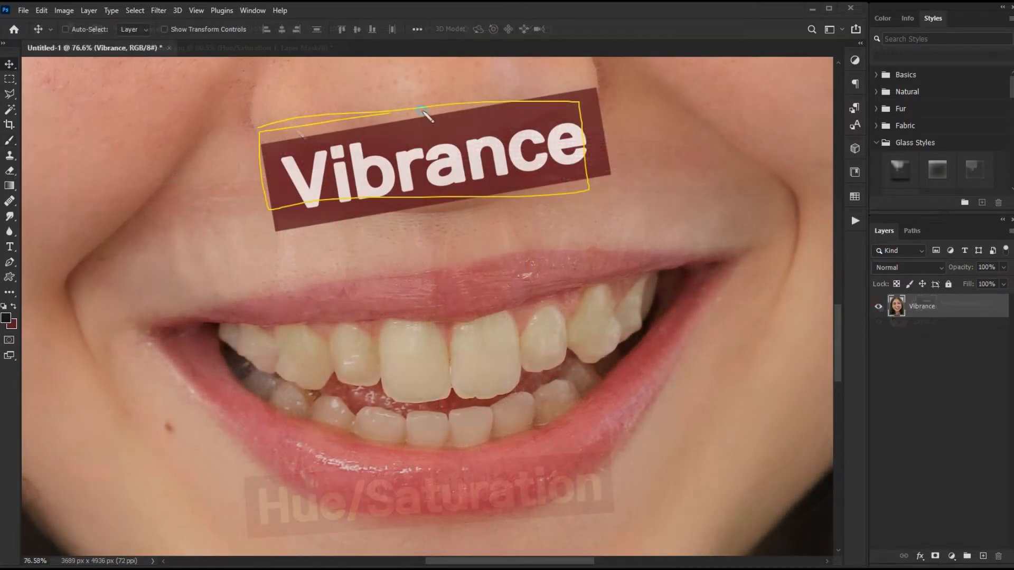
mouse_move(426, 112)
mouse_down()
mouse_move(274, 217)
mouse_move(584, 109)
mouse_move(264, 166)
mouse_move(583, 219)
mouse_move(304, 130)
mouse_move(586, 108)
mouse_up()
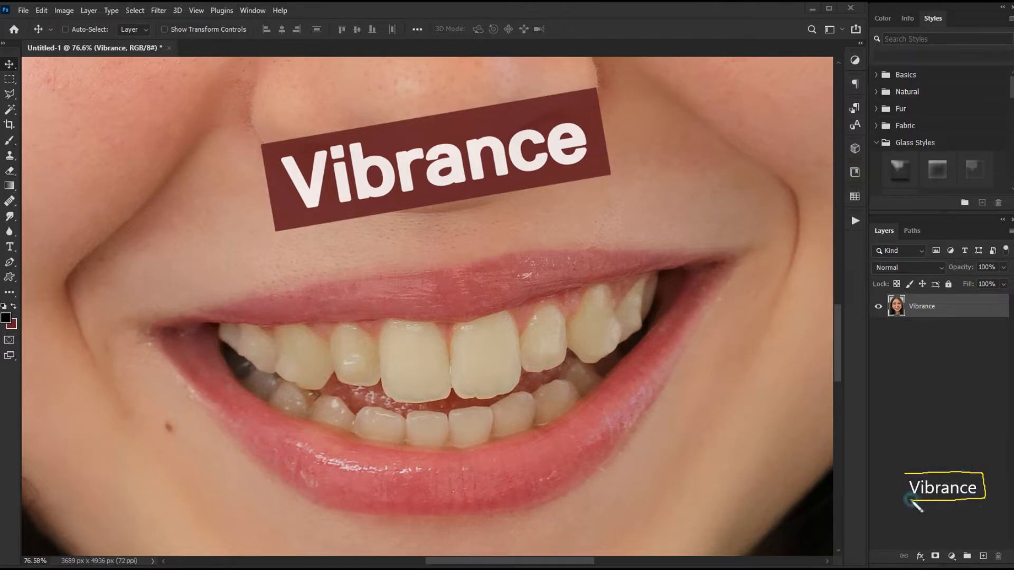
- Add a Vibrance adjustment layer above the portrait and set its vibrance to -98
click(950, 554)
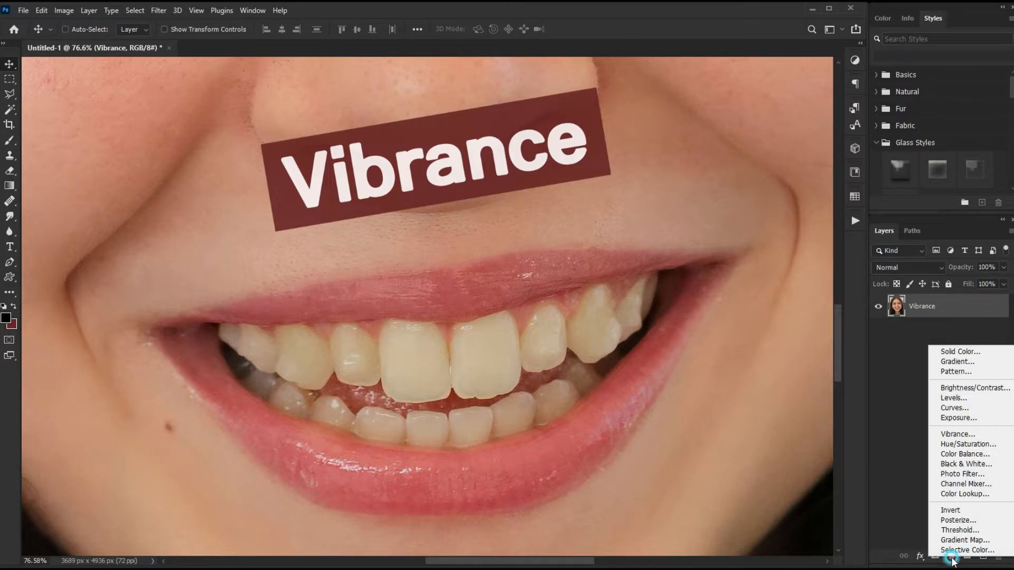
click(943, 435)
drag(671, 120, 719, 220)
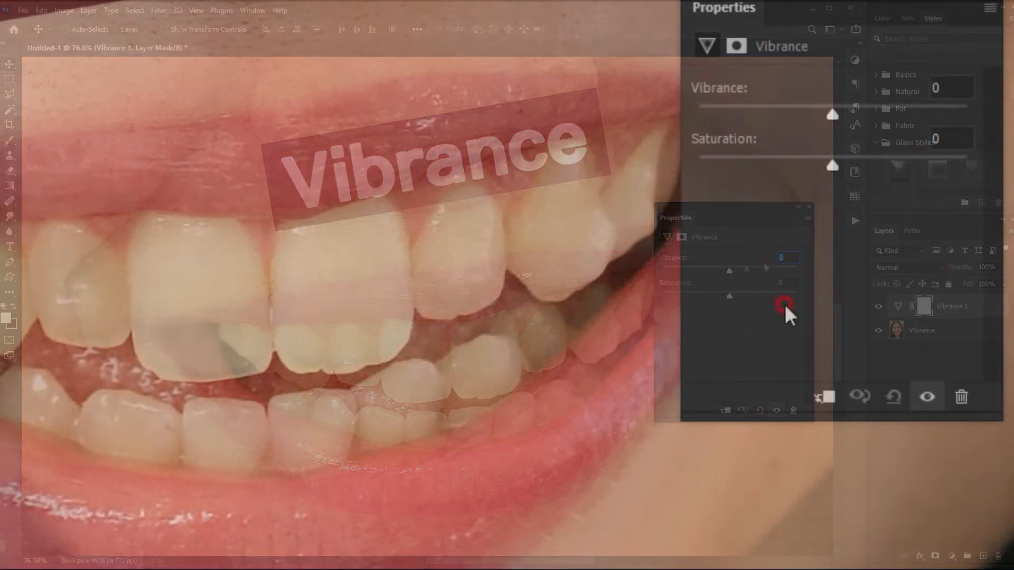
drag(834, 114, 692, 138)
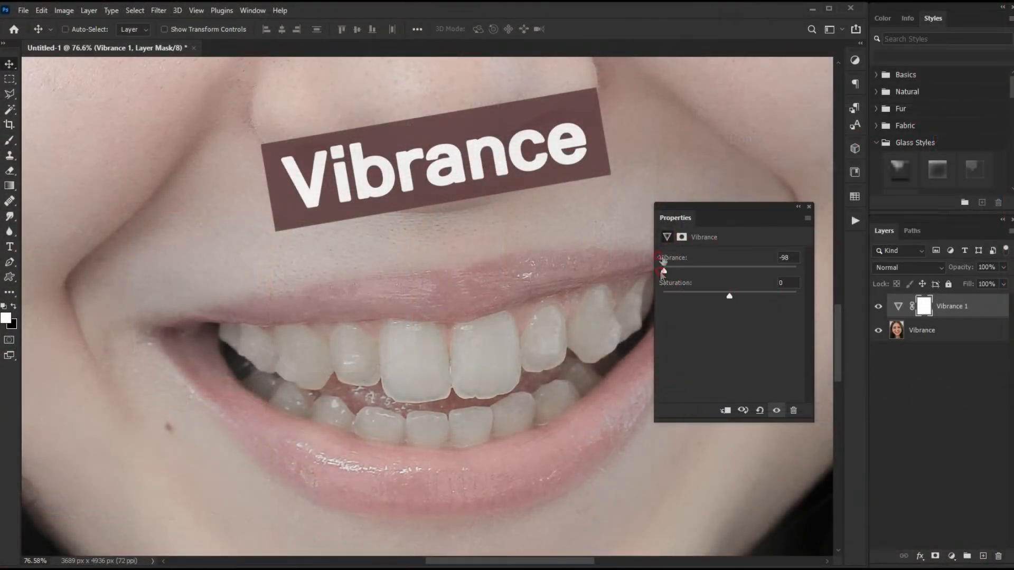
click(810, 207)
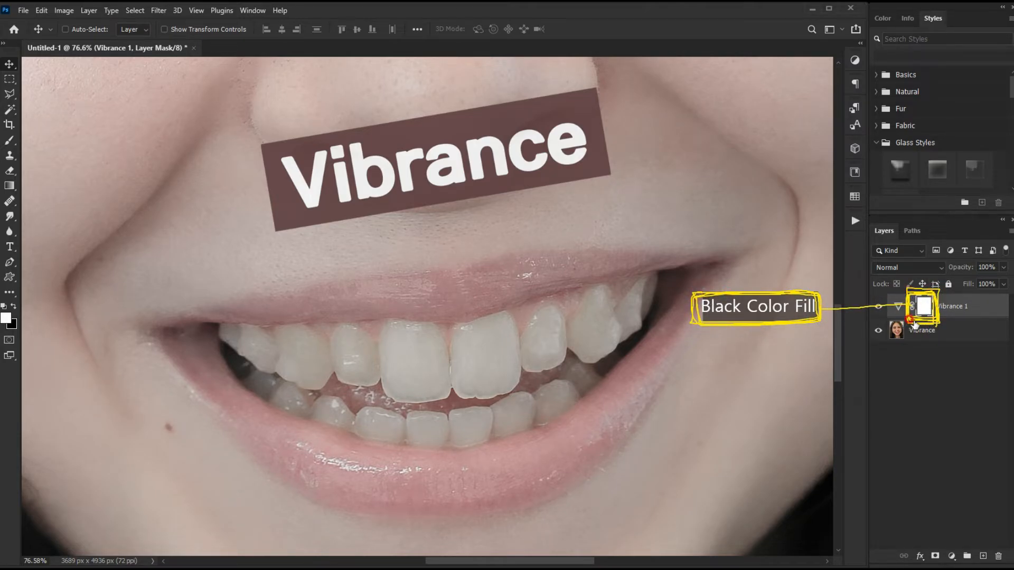
- Fill the Vibrance layer mask with black and paint white over the upper and lower teeth with a 30-pixel brush at 60% opacity
key(ctrl+BackSpace)
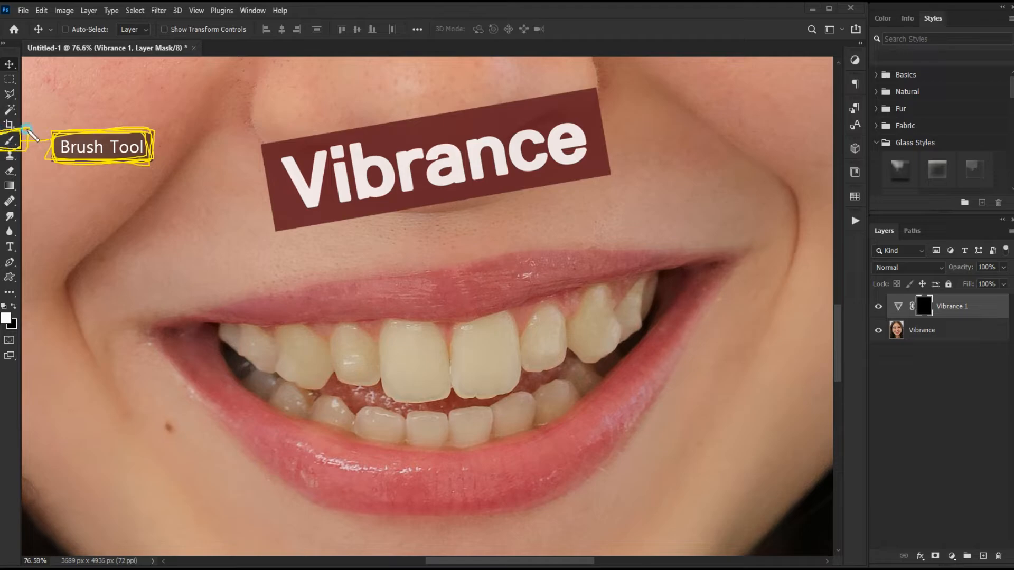
click(6, 143)
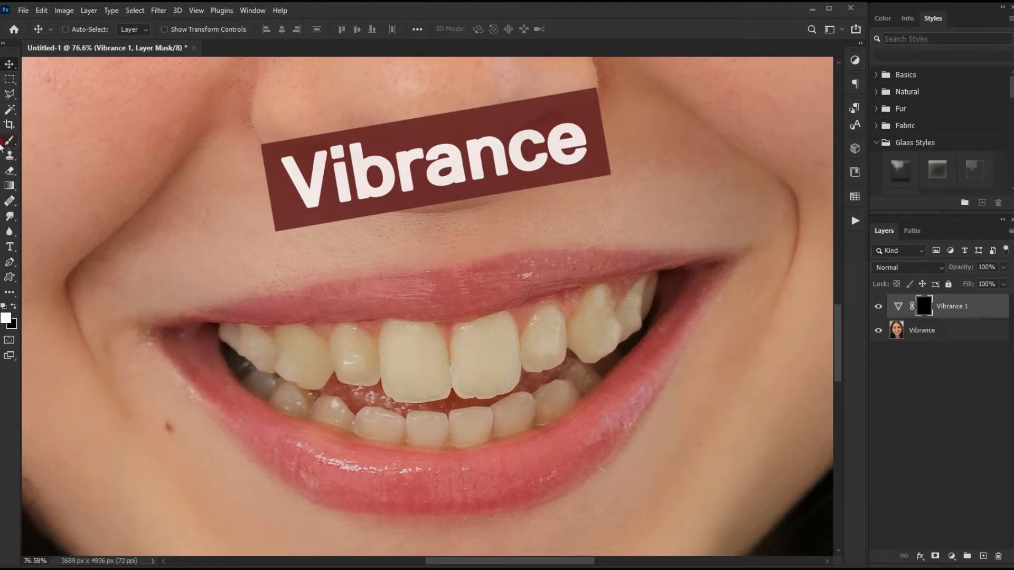
click(9, 141)
click(56, 112)
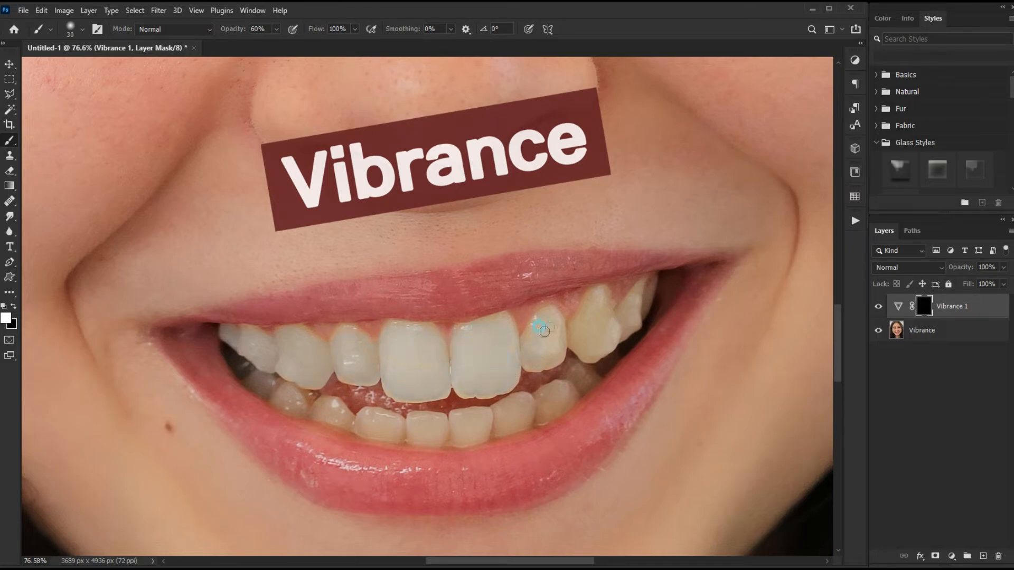
mouse_move(534, 338)
mouse_down()
mouse_move(574, 339)
mouse_move(599, 297)
mouse_move(600, 351)
mouse_move(584, 319)
mouse_move(607, 330)
mouse_move(634, 308)
mouse_move(624, 334)
mouse_move(633, 319)
mouse_move(598, 309)
mouse_move(567, 332)
mouse_move(548, 319)
mouse_move(432, 362)
mouse_move(442, 366)
mouse_move(321, 353)
mouse_move(279, 401)
mouse_move(262, 387)
mouse_move(382, 422)
mouse_move(326, 404)
mouse_move(337, 418)
mouse_move(418, 424)
mouse_move(461, 439)
mouse_move(517, 403)
mouse_move(526, 418)
mouse_move(554, 404)
mouse_move(546, 393)
mouse_move(568, 396)
mouse_move(467, 428)
mouse_up()
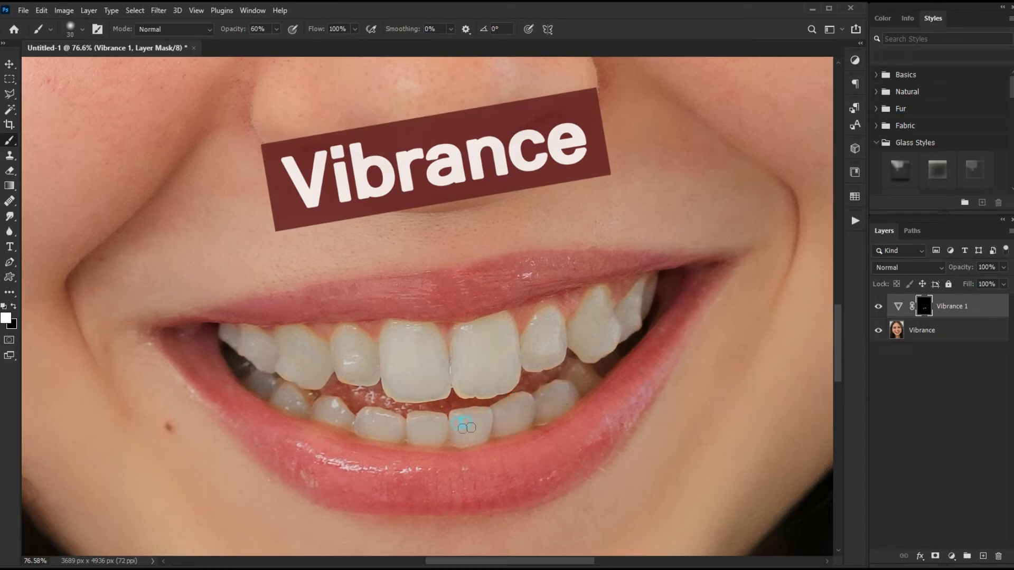
mouse_move(366, 351)
mouse_down()
mouse_move(322, 348)
mouse_move(298, 331)
mouse_move(374, 345)
mouse_move(333, 347)
mouse_move(342, 373)
mouse_move(393, 389)
mouse_move(363, 362)
mouse_move(290, 364)
mouse_move(333, 349)
mouse_up()
mouse_move(389, 374)
mouse_down()
mouse_move(533, 335)
mouse_move(596, 335)
mouse_up()
key(v)
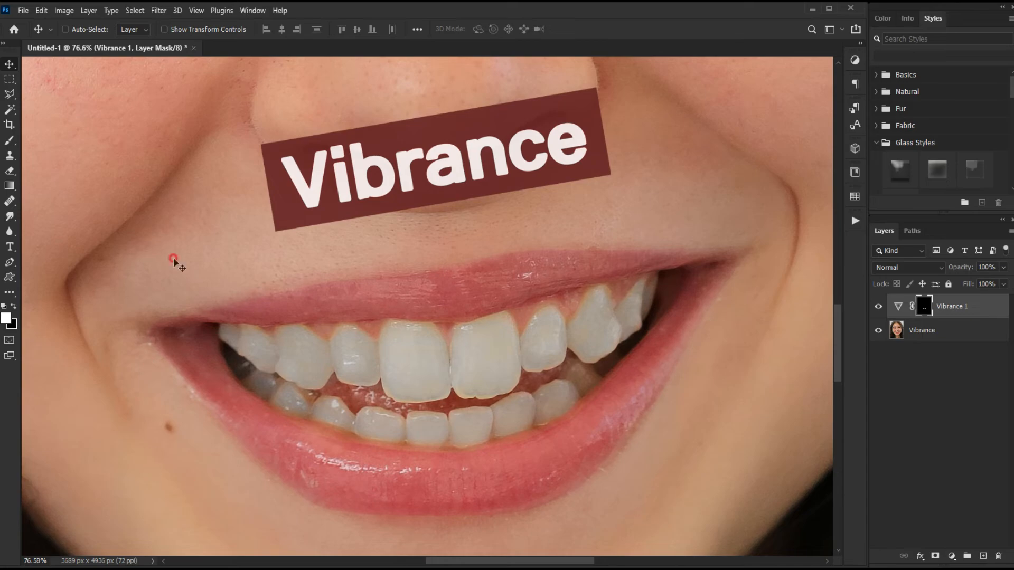
- Compare the teeth with and without whitening by toggling the visibility of the Vibrance adjustment layer
click(878, 306)
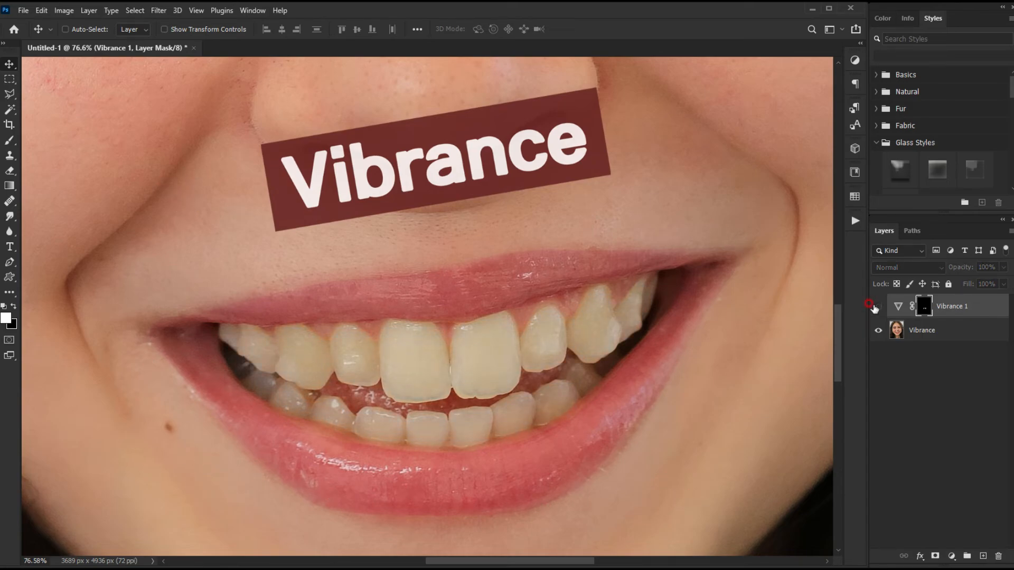
click(878, 307)
click(877, 306)
click(878, 306)
click(878, 307)
click(878, 306)
click(878, 306)
click(878, 306)
click(878, 306)
click(878, 306)
click(878, 306)
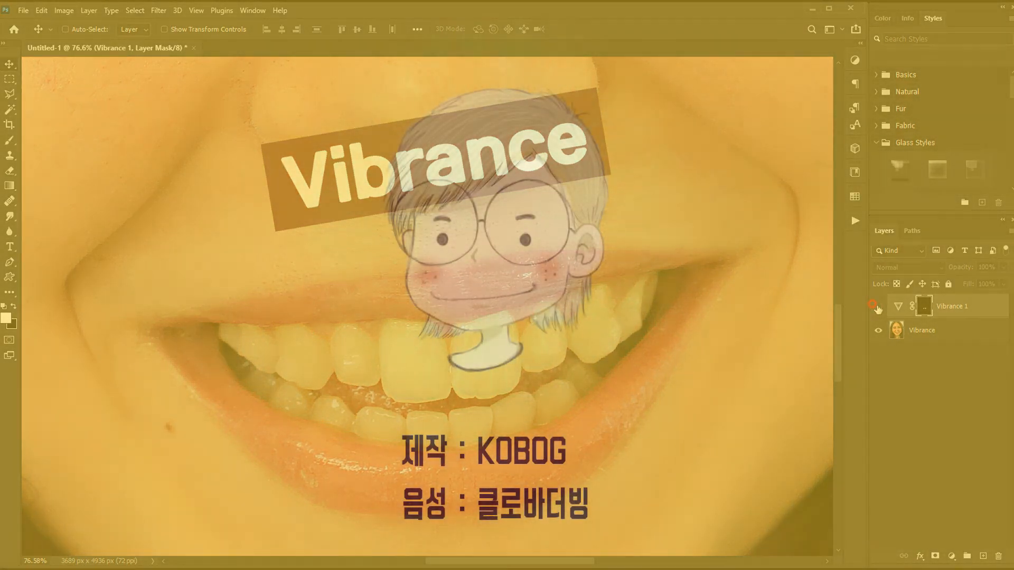